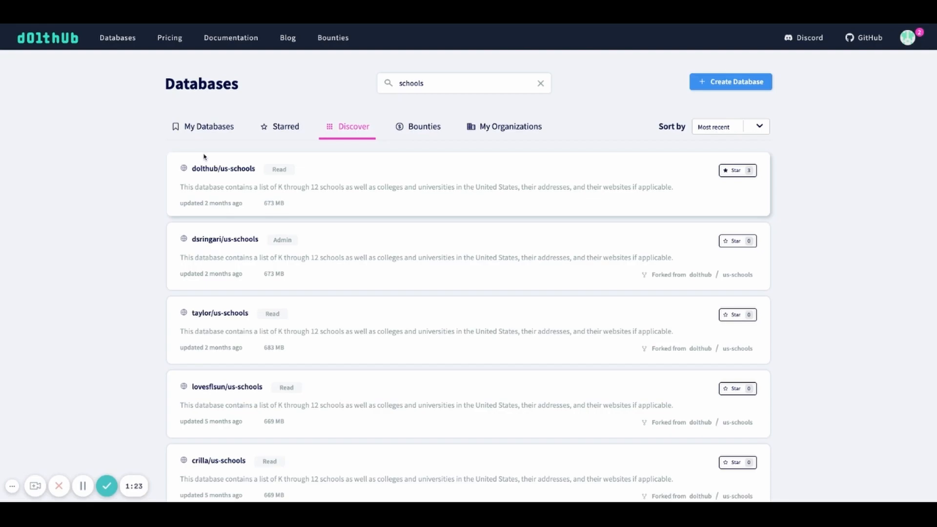
Step: Open the dolthub/us-schools database, view the schools table's columns, and fork the database to the personal account
{"action": "left_click", "coordinate": [210, 170]}
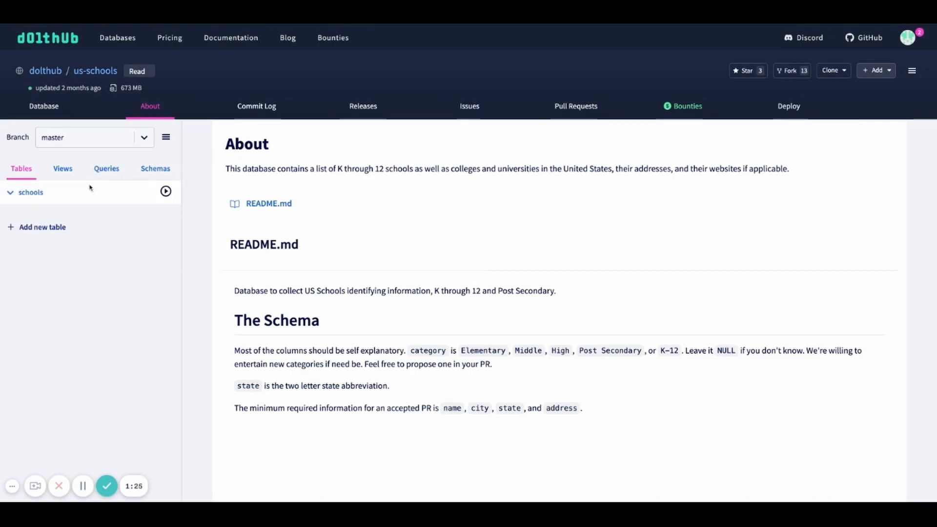
{"action": "left_click", "coordinate": [38, 194]}
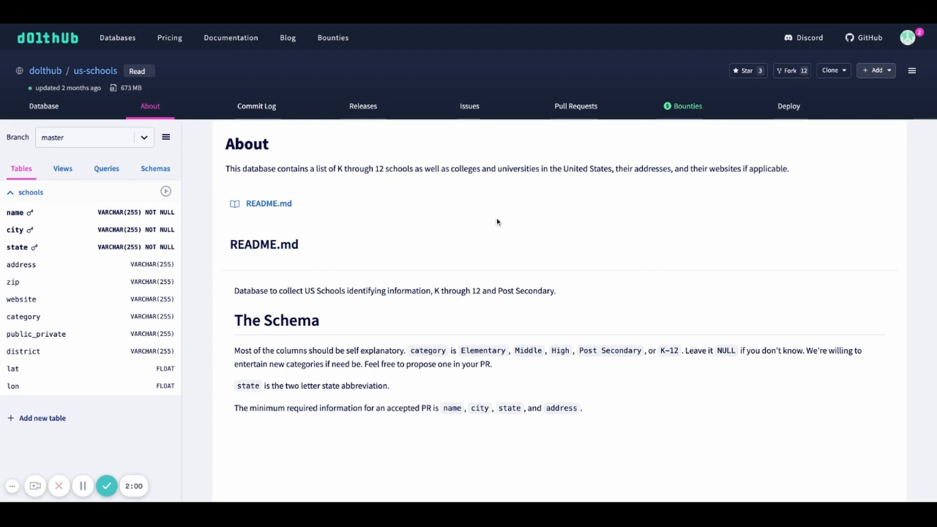
{"action": "left_click", "coordinate": [793, 71]}
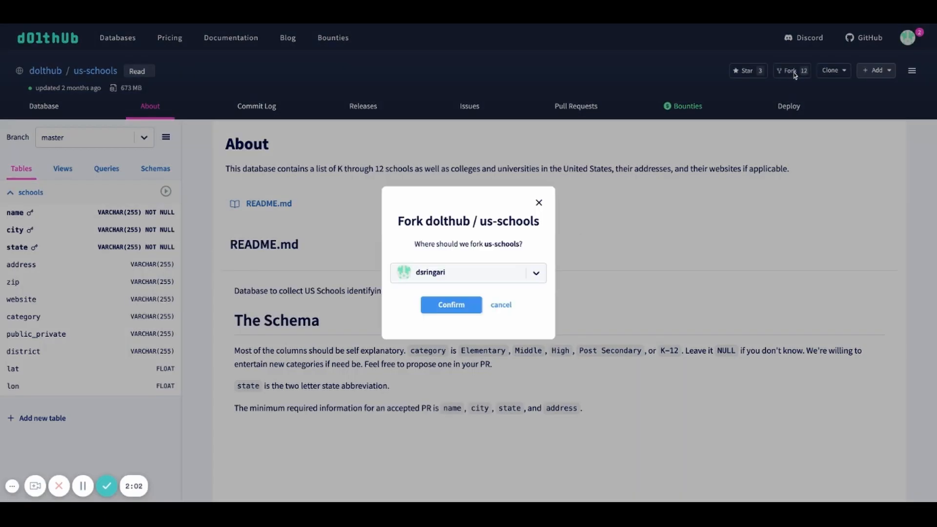
{"action": "left_click", "coordinate": [456, 310]}
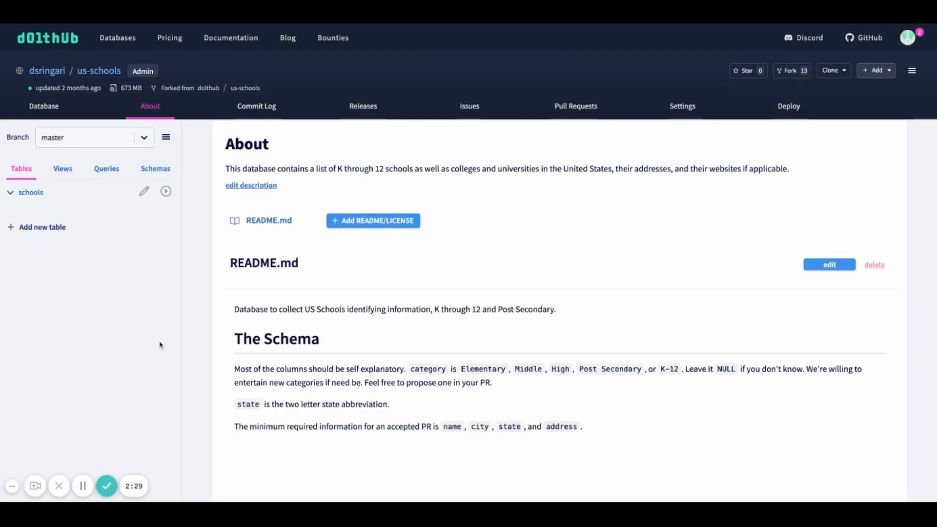
Step: Display the schools table data in the forked database and look through its columns
{"action": "left_click", "coordinate": [166, 192]}
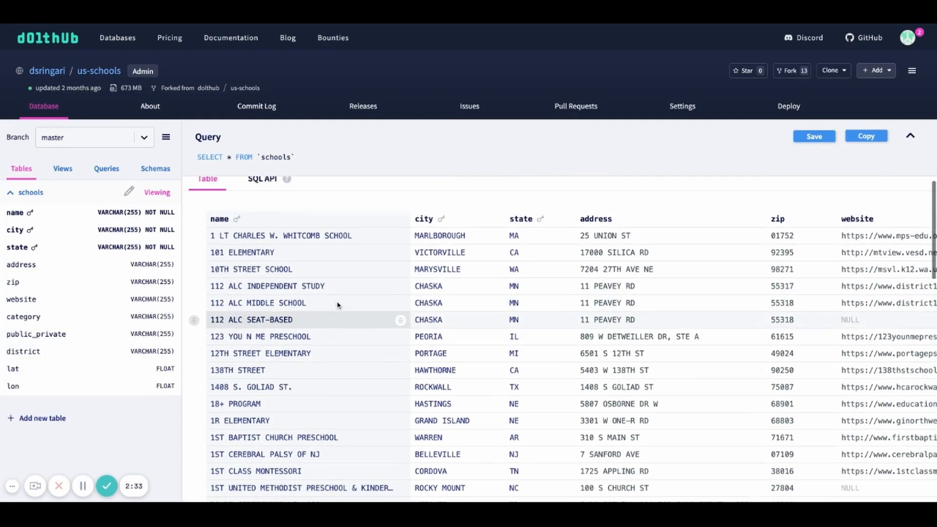
{"action": "scroll", "coordinate": [380, 248], "scroll_direction": "right", "scroll_amount": 5}
{"action": "scroll", "coordinate": [381, 248], "scroll_direction": "right", "scroll_amount": 8}
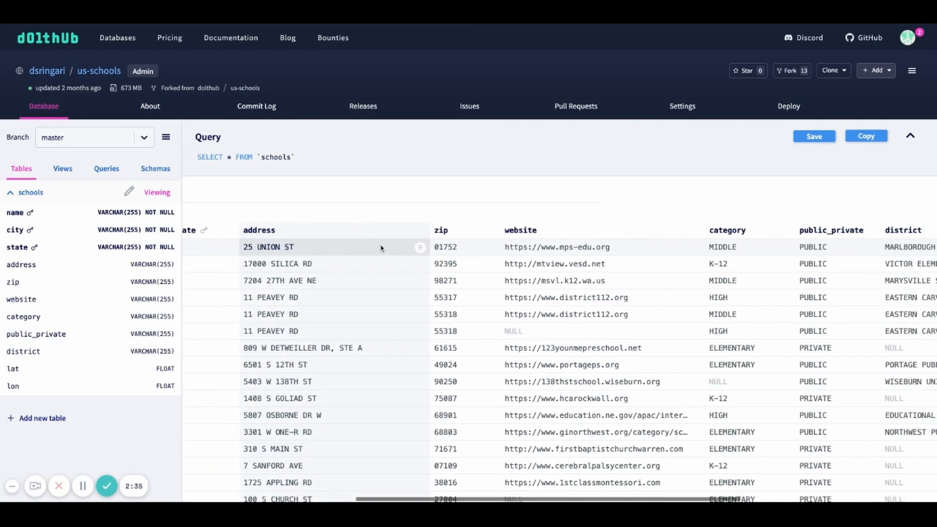
{"action": "scroll", "coordinate": [385, 248], "scroll_direction": "left", "scroll_amount": 13}
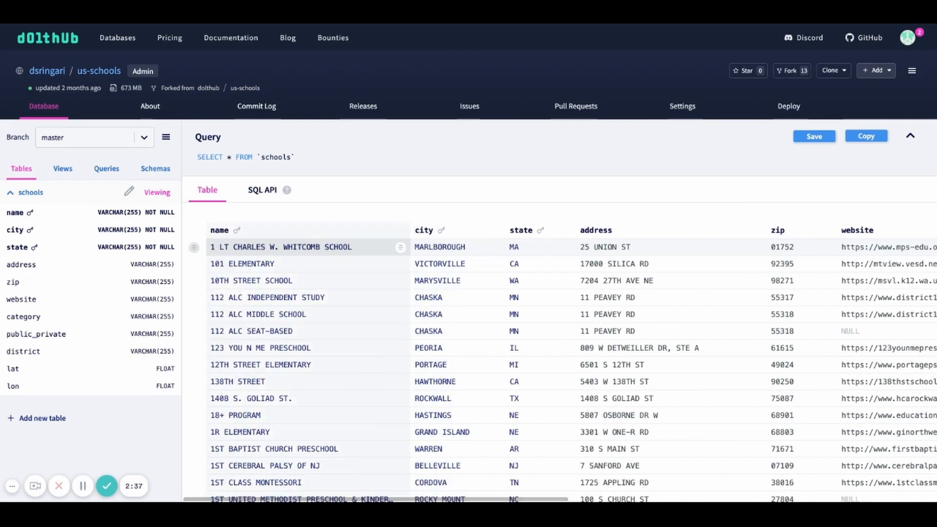
Step: Query all schools with zip in '16801', '16802', '16803', '16804', '16805', ordered by name ascending, and review the returned rows
{"action": "left_click", "coordinate": [371, 171]}
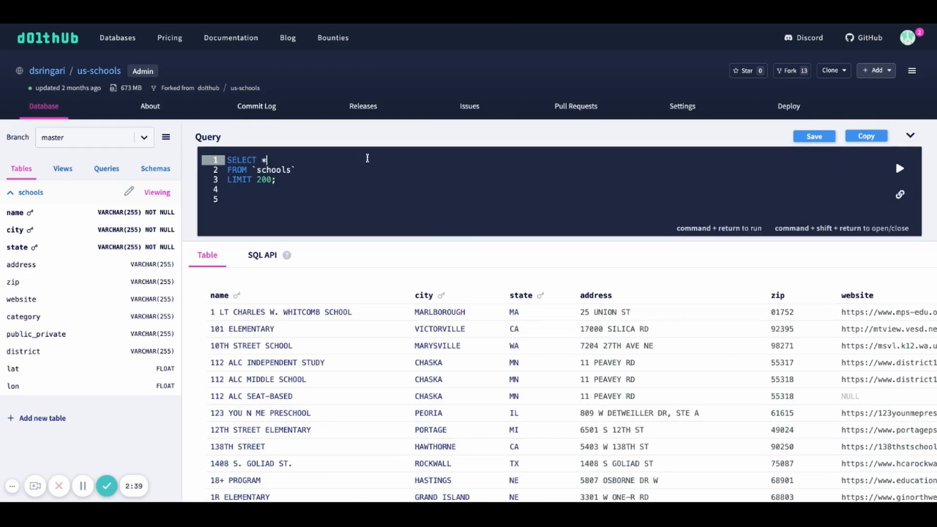
{"action": "left_click", "coordinate": [351, 182]}
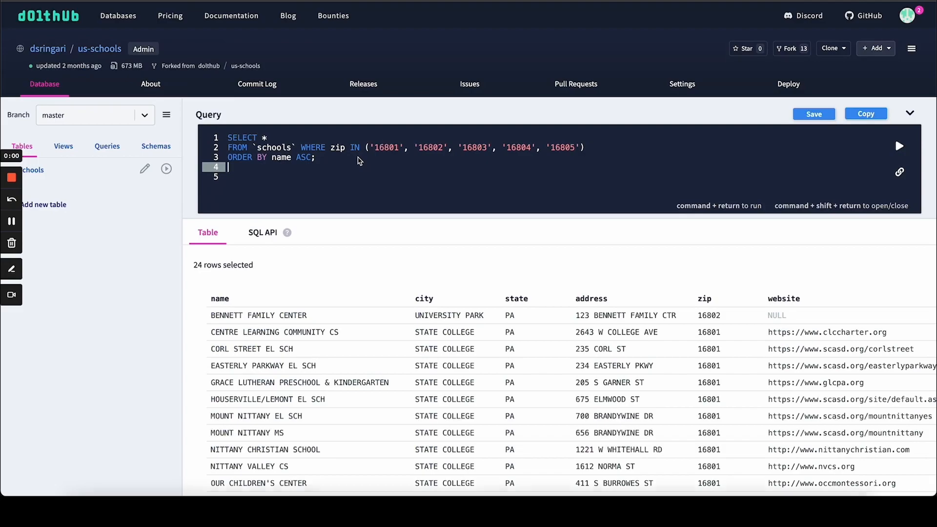
{"action": "left_click", "coordinate": [360, 149]}
{"action": "left_click", "coordinate": [352, 157]}
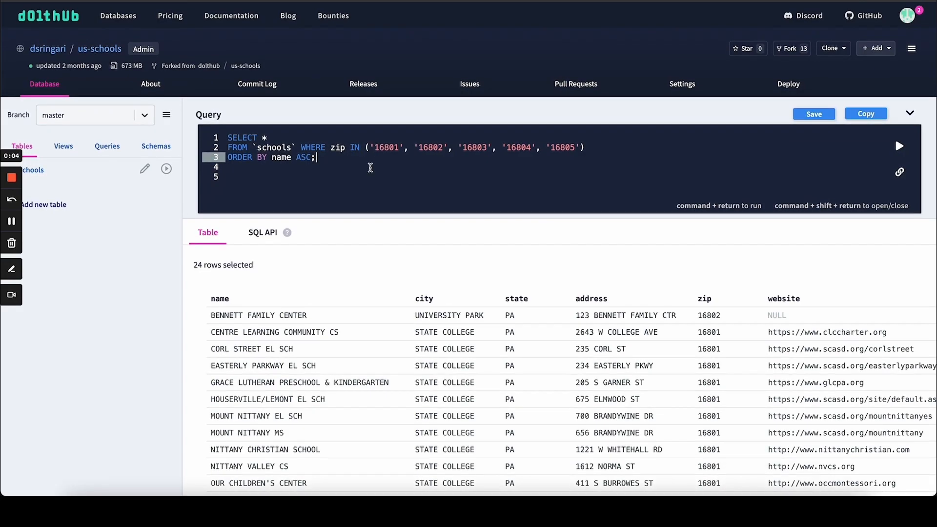
{"action": "scroll", "coordinate": [373, 279], "scroll_direction": "down", "scroll_amount": 5}
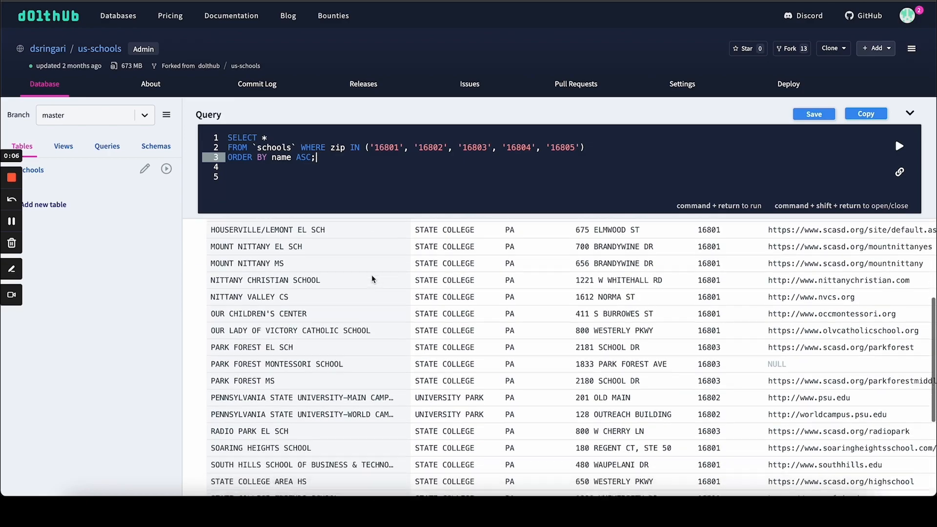
{"action": "scroll", "coordinate": [347, 348], "scroll_direction": "down", "scroll_amount": 2}
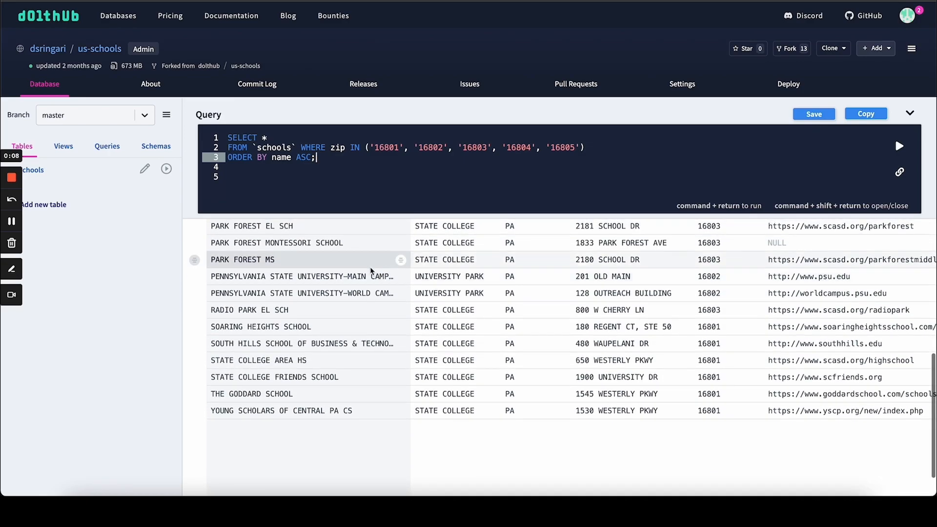
{"action": "scroll", "coordinate": [322, 332], "scroll_direction": "up", "scroll_amount": 3}
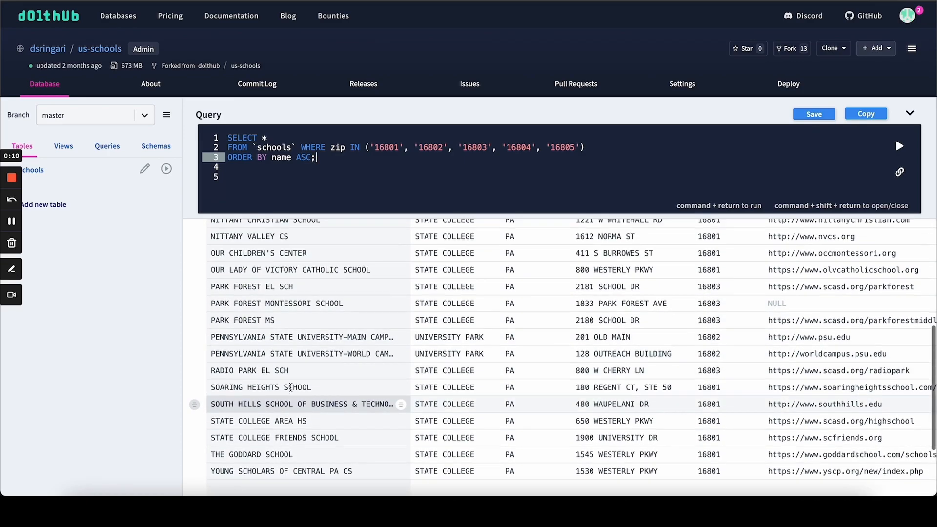
{"action": "scroll", "coordinate": [327, 368], "scroll_direction": "up", "scroll_amount": 4}
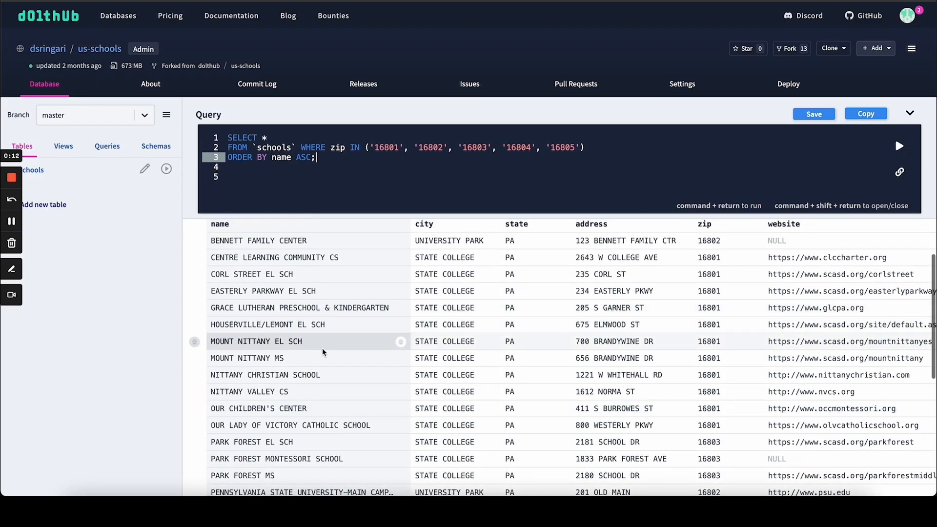
{"action": "scroll", "coordinate": [322, 350], "scroll_direction": "up", "scroll_amount": 1}
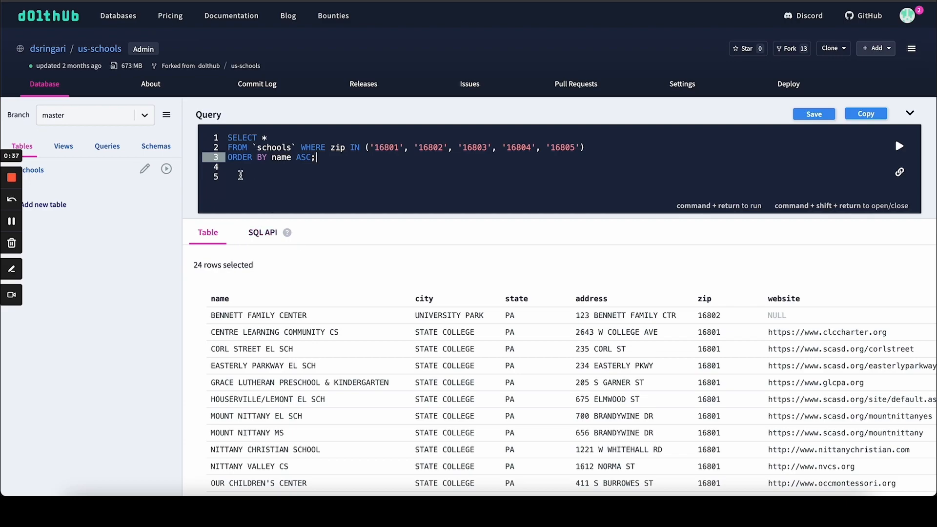
Step: Create a new branch named playground from the master branch
{"action": "left_click", "coordinate": [145, 116]}
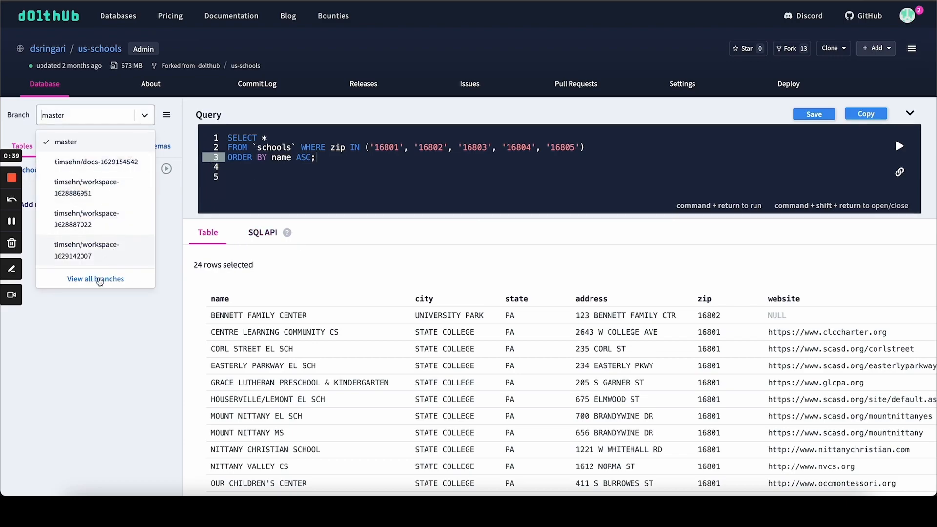
{"action": "left_click", "coordinate": [98, 277]}
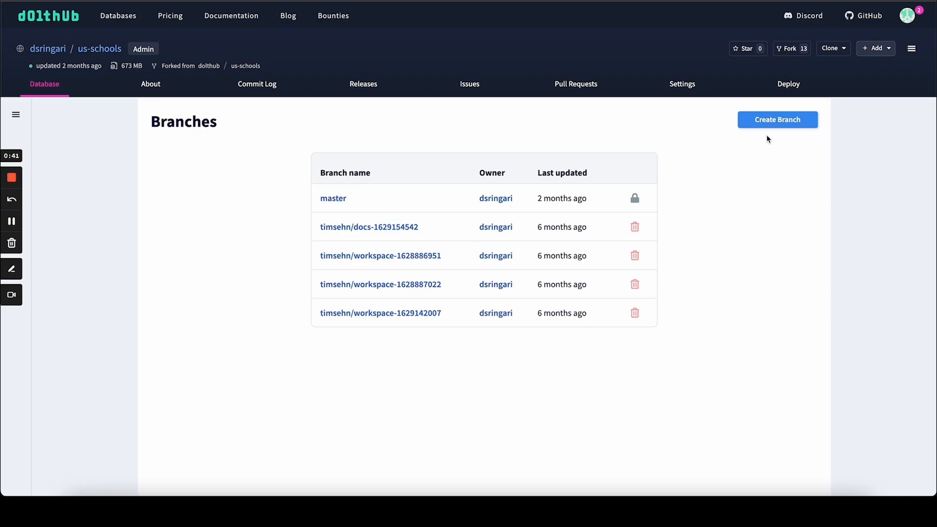
{"action": "left_click", "coordinate": [776, 126]}
{"action": "left_click", "coordinate": [465, 214]}
{"action": "type", "text": "playground"}
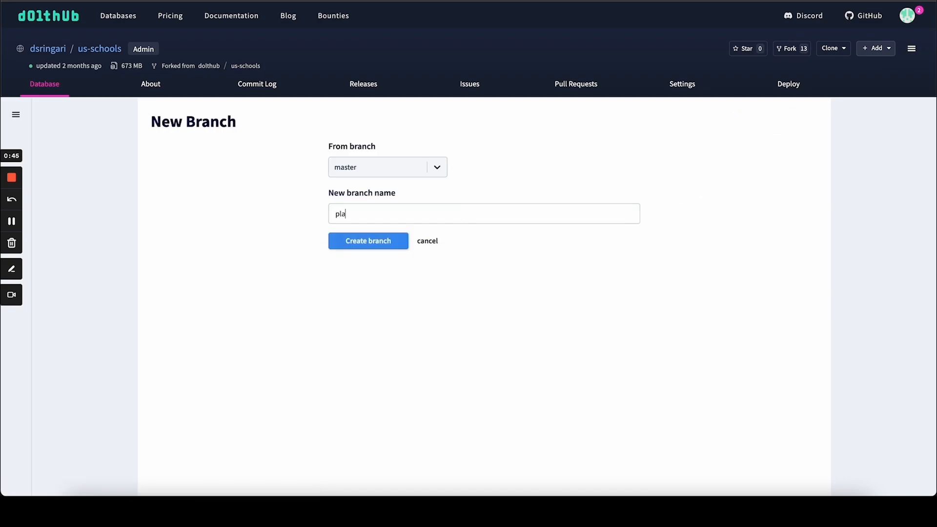
{"action": "left_click", "coordinate": [395, 241]}
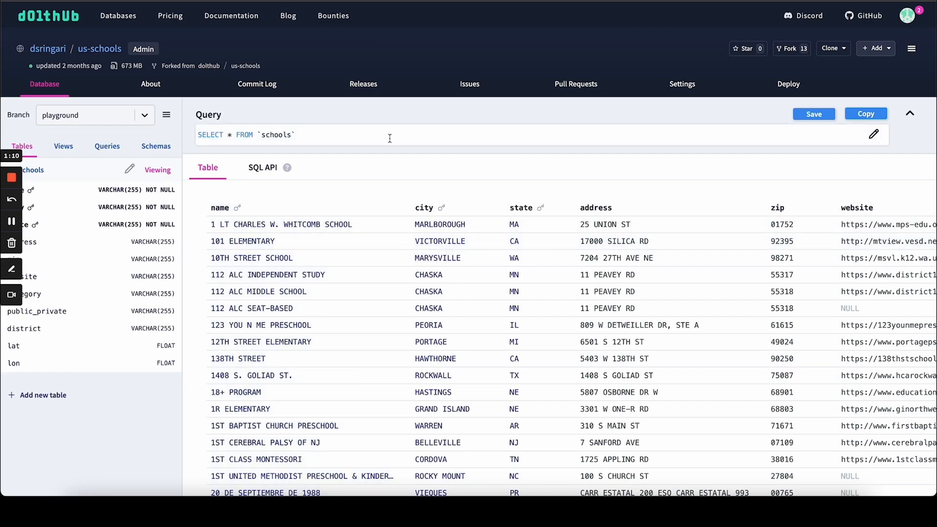
Step: Run ALTER TABLE schools ADD rating int; on the playground branch
{"action": "left_click", "coordinate": [389, 136]}
{"action": "left_click", "coordinate": [373, 150]}
{"action": "left_click", "coordinate": [368, 157]}
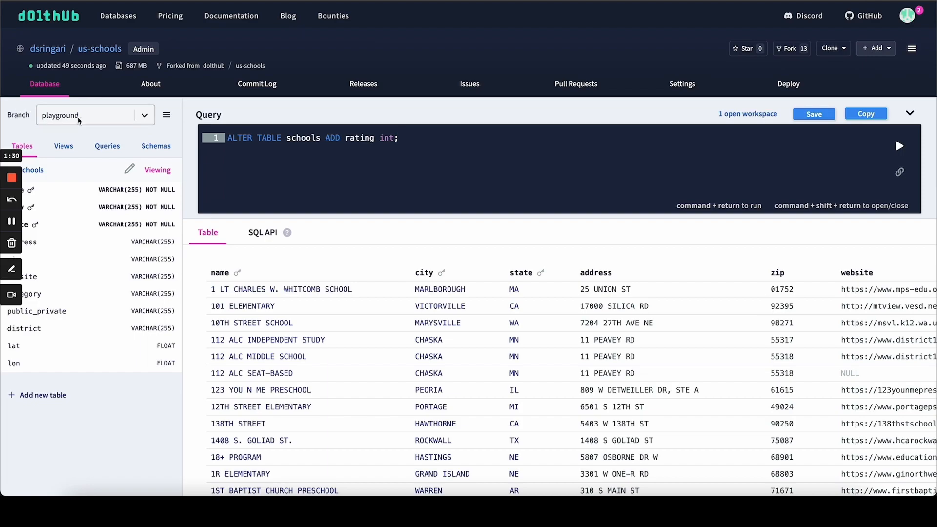
{"action": "key", "text": "super+Return"}
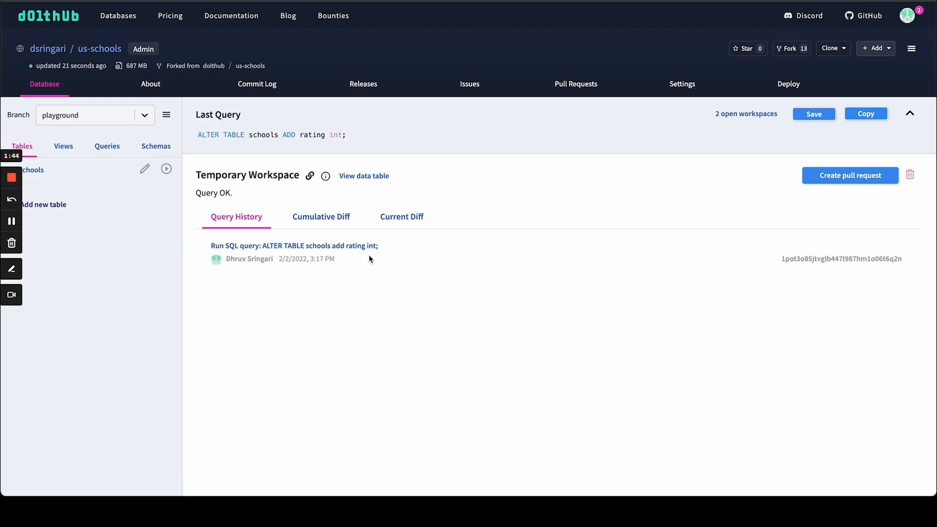
Step: Examine the workspace's schema diff for the added rating column in the schools table
{"action": "left_click", "coordinate": [404, 218]}
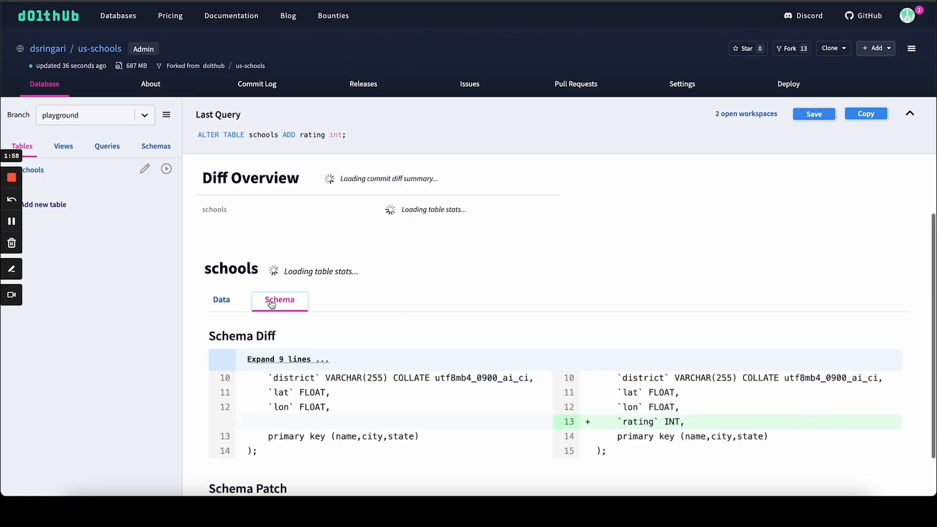
{"action": "scroll", "coordinate": [332, 300], "scroll_direction": "down", "scroll_amount": 1}
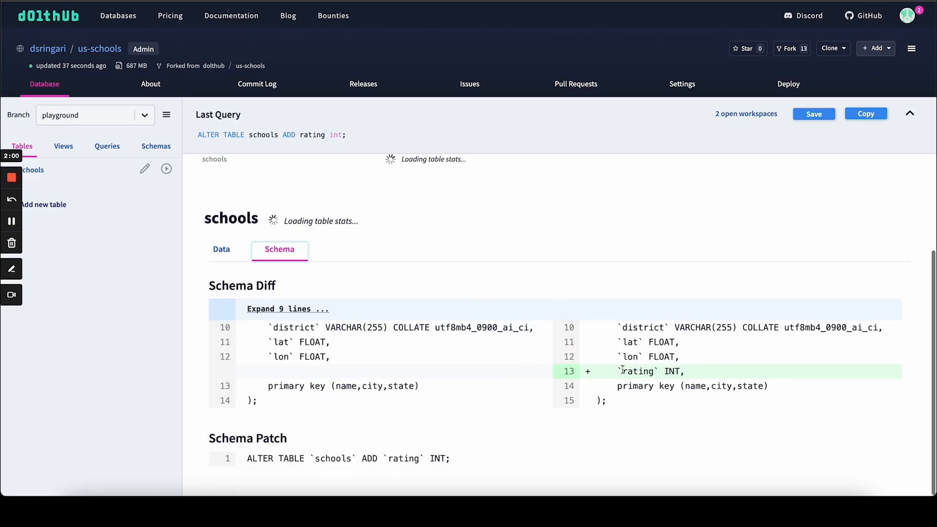
{"action": "left_click_drag", "start_coordinate": [622, 371], "coordinate": [683, 371]}
{"action": "left_click", "coordinate": [682, 371]}
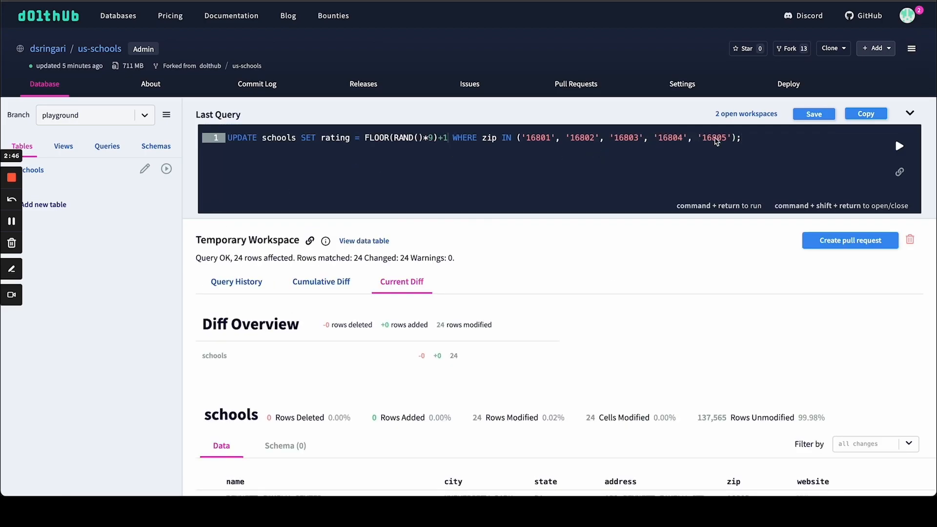
Step: Run UPDATE schools SET rating = FLOOR(RAND()*9)+1 for zips 16801 through 16805, and review the rating changes in the data diff
{"action": "left_click", "coordinate": [742, 138]}
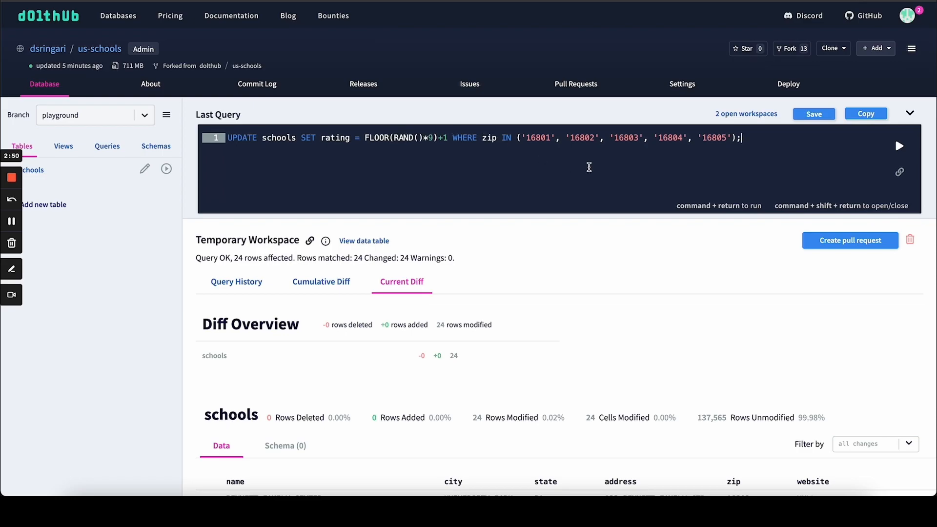
{"action": "key", "text": "super+Return"}
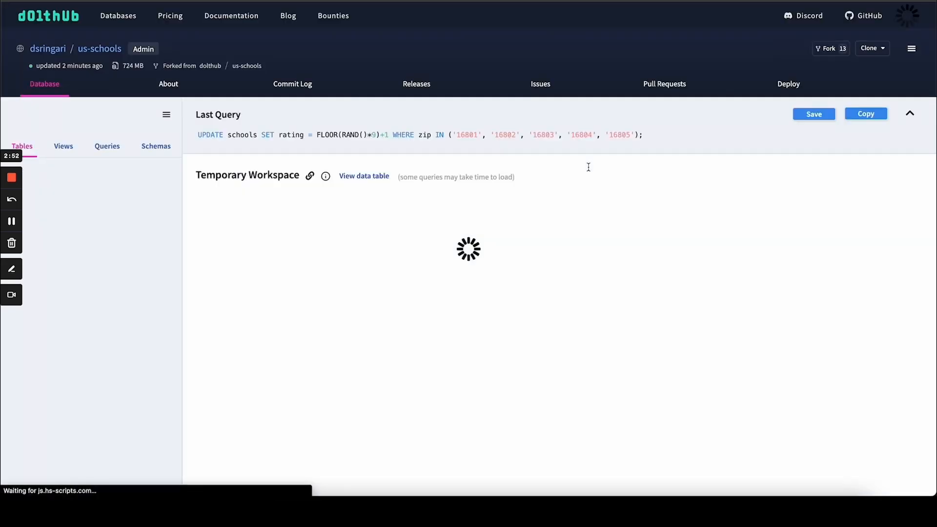
{"action": "scroll", "coordinate": [353, 261], "scroll_direction": "down", "scroll_amount": 1}
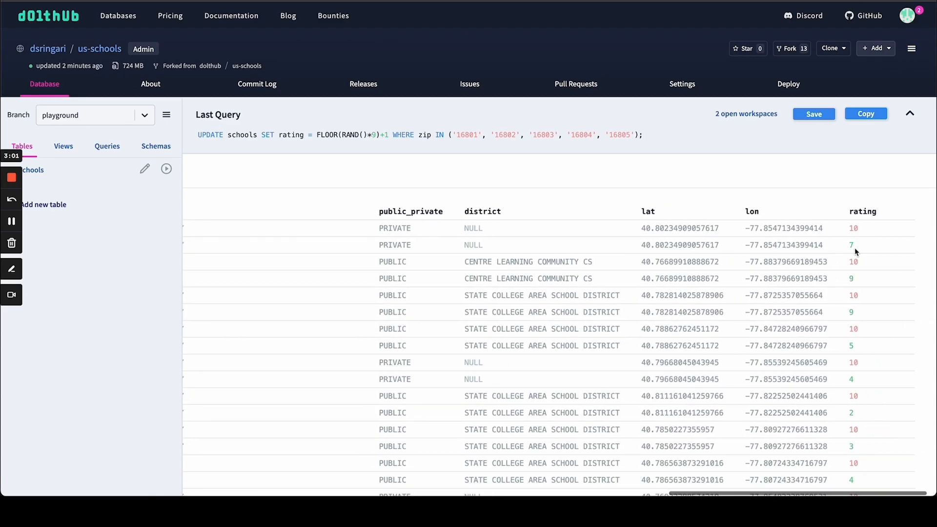
{"action": "scroll", "coordinate": [842, 293], "scroll_direction": "down", "scroll_amount": 5}
{"action": "scroll", "coordinate": [848, 353], "scroll_direction": "down", "scroll_amount": 5}
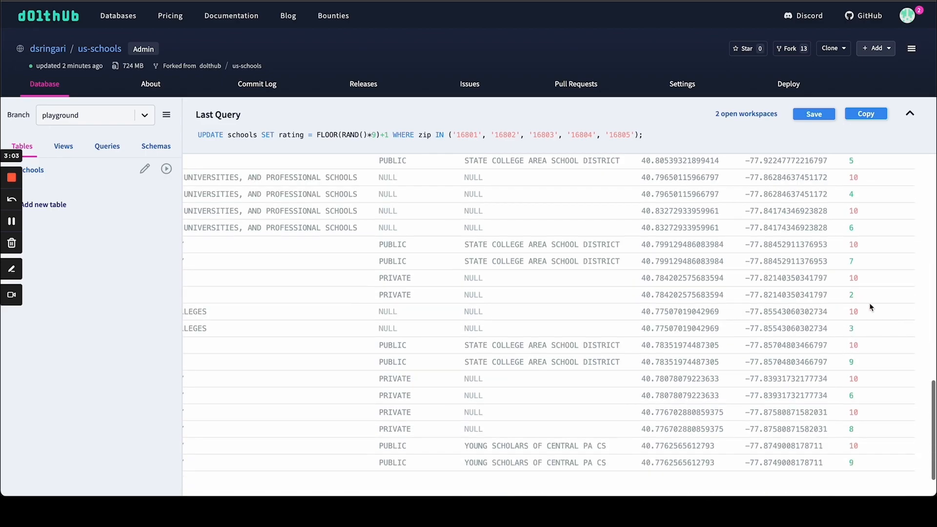
{"action": "scroll", "coordinate": [848, 352], "scroll_direction": "up", "scroll_amount": 2}
{"action": "scroll", "coordinate": [868, 302], "scroll_direction": "left", "scroll_amount": 5}
{"action": "scroll", "coordinate": [619, 325], "scroll_direction": "left", "scroll_amount": 5}
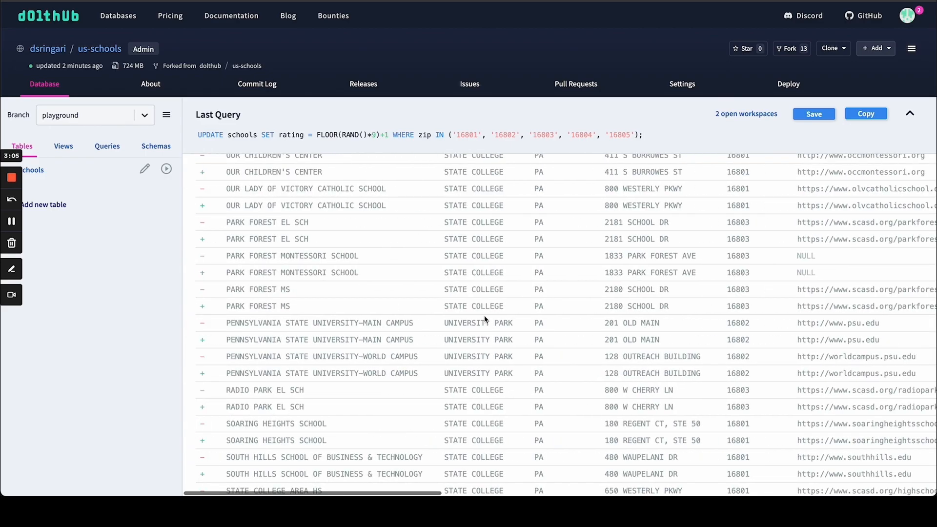
{"action": "scroll", "coordinate": [483, 319], "scroll_direction": "up", "scroll_amount": 10}
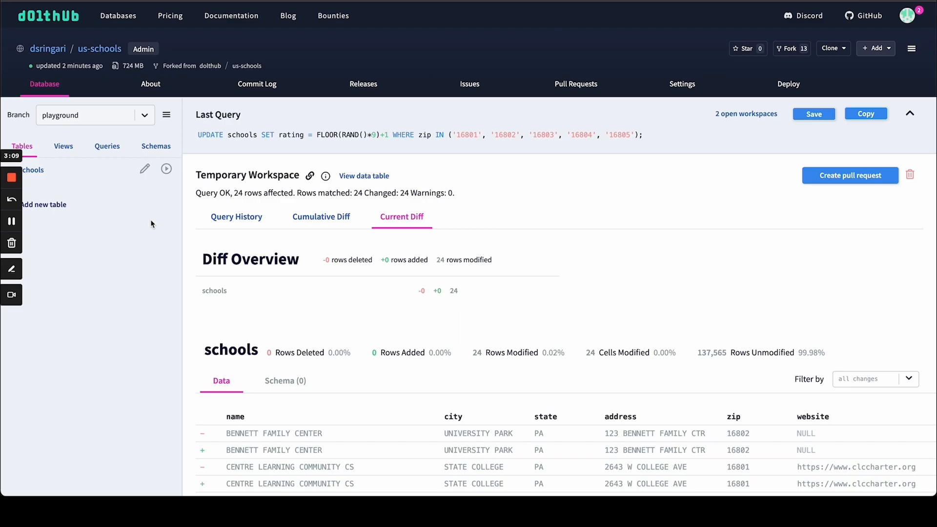
{"action": "left_click", "coordinate": [12, 223]}
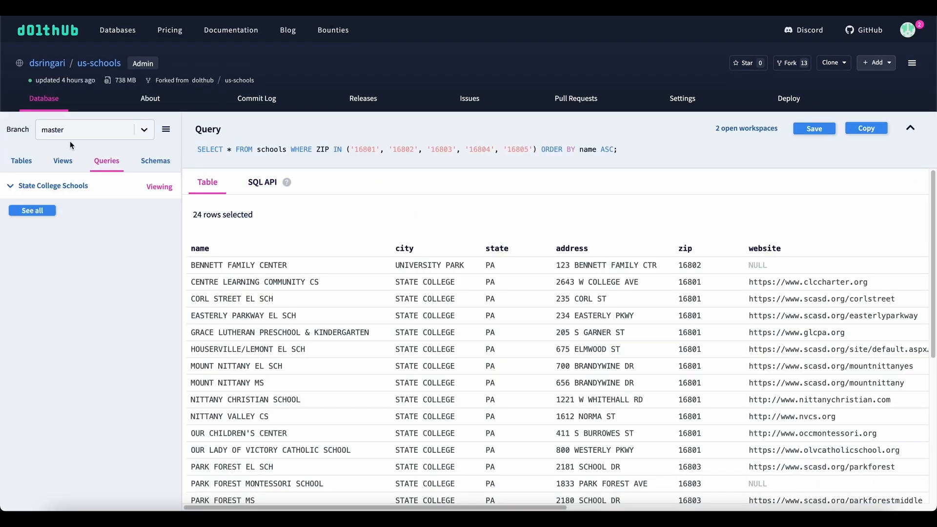
Step: Check the columns of the State College Schools query on the master branch and open the list of pull requests
{"action": "scroll", "coordinate": [379, 250], "scroll_direction": "right", "scroll_amount": 10}
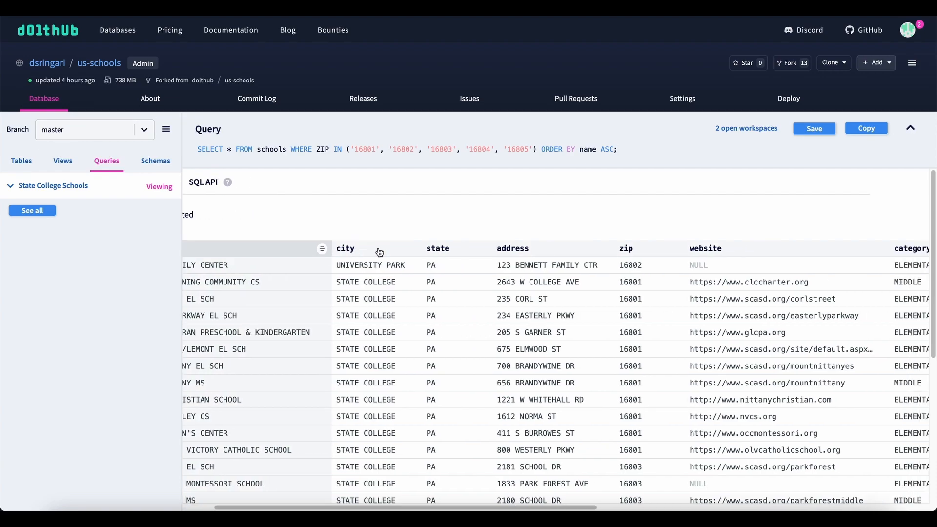
{"action": "scroll", "coordinate": [379, 251], "scroll_direction": "right", "scroll_amount": 6}
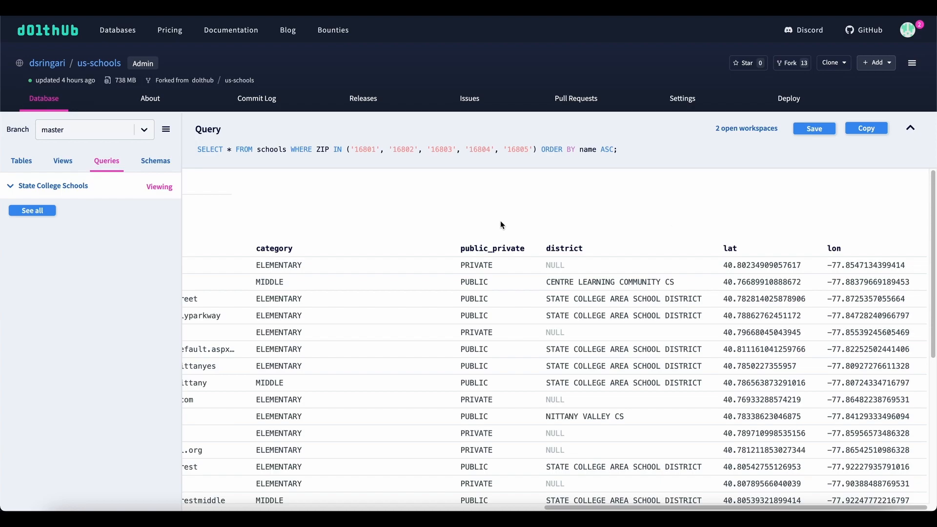
{"action": "scroll", "coordinate": [501, 224], "scroll_direction": "left", "scroll_amount": 15}
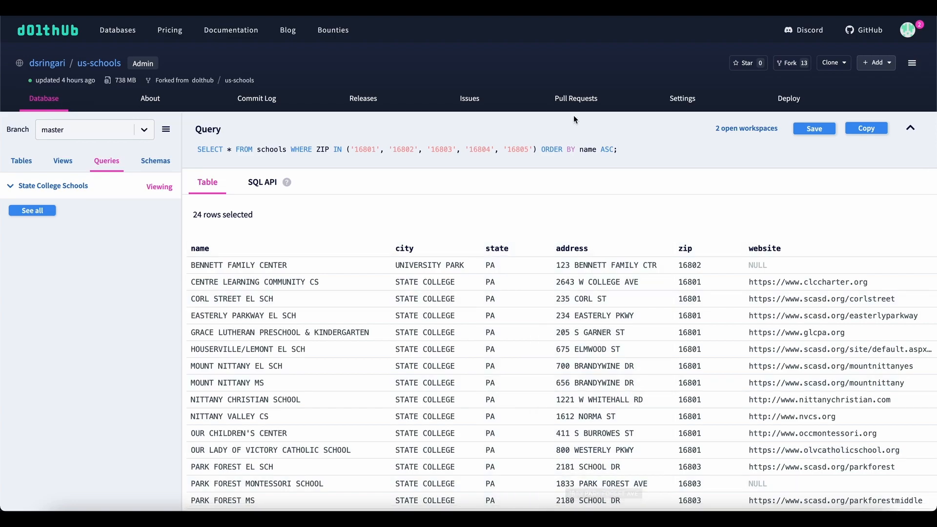
{"action": "left_click", "coordinate": [575, 101]}
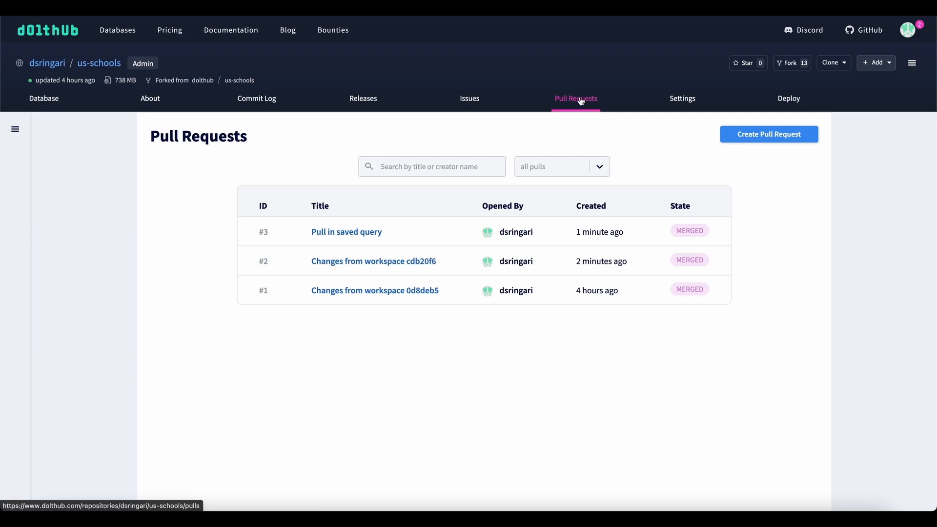
Step: Start a new pull request in us-schools with master as the base branch and playground as the from branch
{"action": "left_click", "coordinate": [747, 139]}
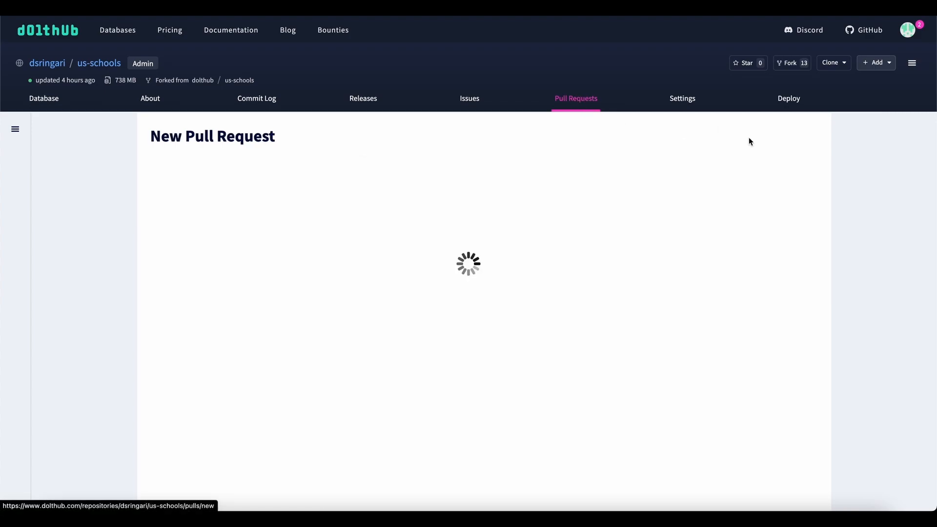
{"action": "left_click", "coordinate": [422, 226]}
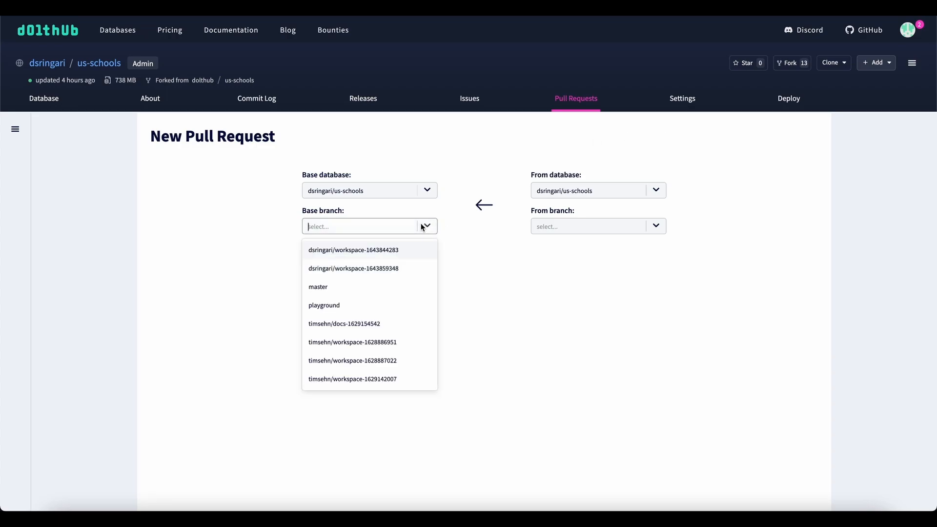
{"action": "left_click", "coordinate": [383, 284]}
{"action": "left_click", "coordinate": [570, 229]}
{"action": "left_click", "coordinate": [557, 308]}
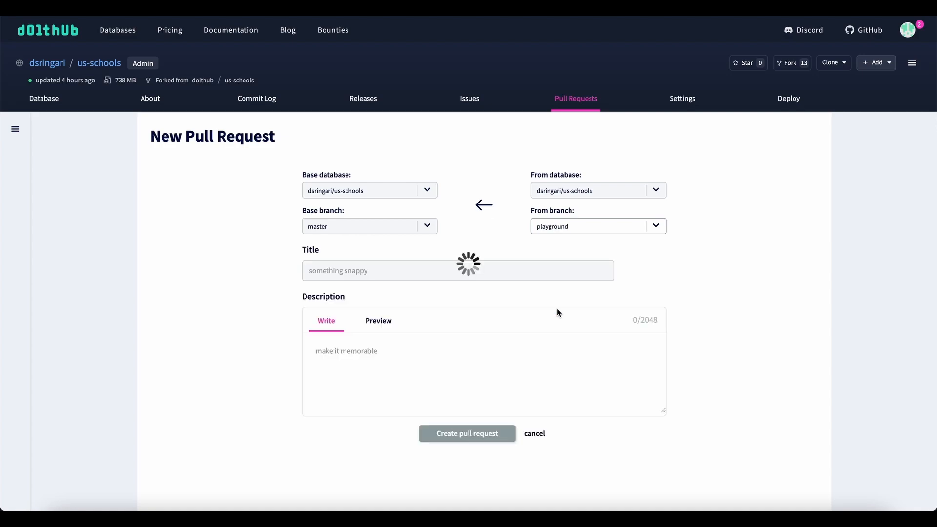
Step: Title the pull request "Add rating column to state college schools" and create it
{"action": "left_click", "coordinate": [525, 274]}
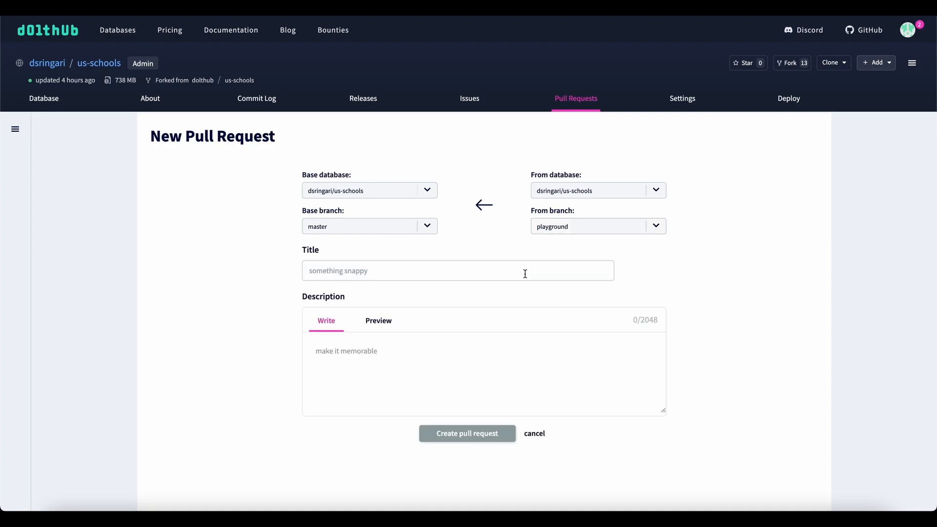
{"action": "type", "text": "A"}
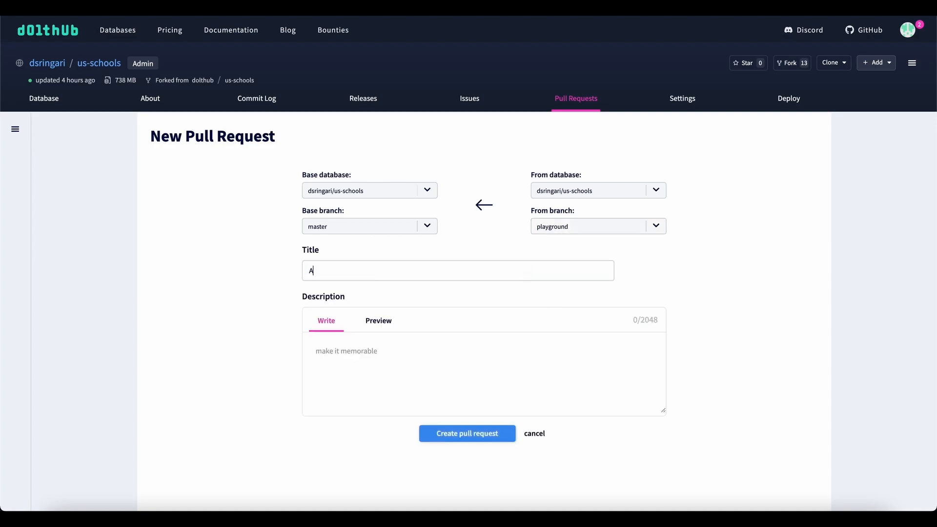
{"action": "type", "text": "dd rating column to state college schools"}
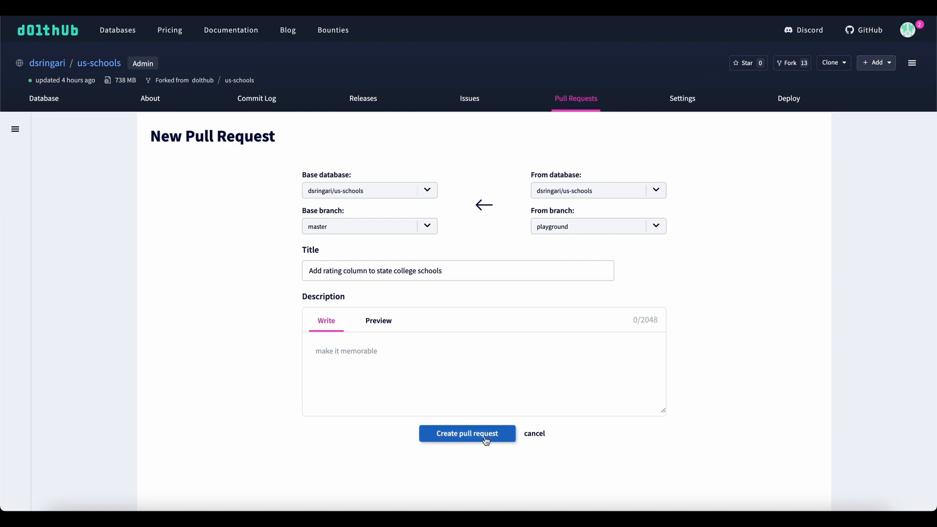
{"action": "left_click", "coordinate": [484, 437]}
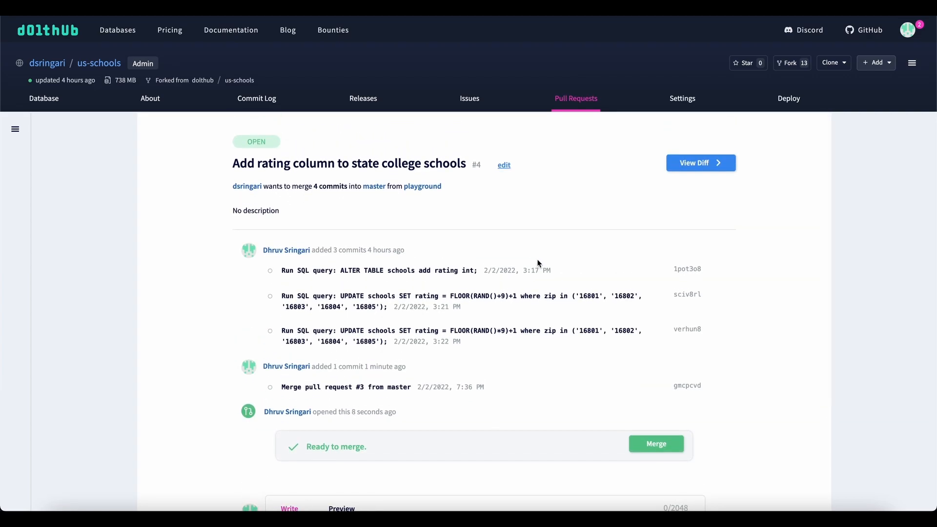
Step: Review the new pull request's commits and inspect its schema diff for the schools table
{"action": "scroll", "coordinate": [538, 263], "scroll_direction": "down", "scroll_amount": 3}
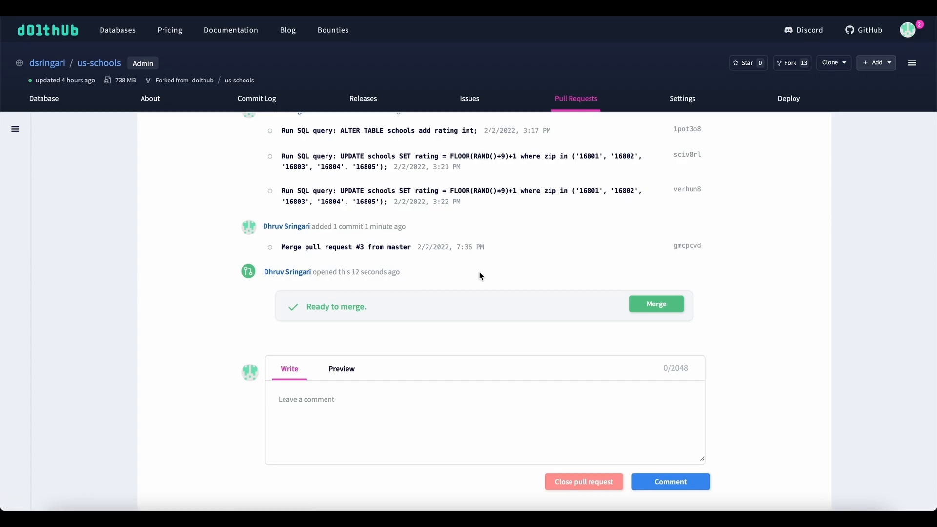
{"action": "scroll", "coordinate": [480, 276], "scroll_direction": "up", "scroll_amount": 2}
{"action": "scroll", "coordinate": [480, 274], "scroll_direction": "down", "scroll_amount": 3}
{"action": "scroll", "coordinate": [383, 312], "scroll_direction": "up", "scroll_amount": 2}
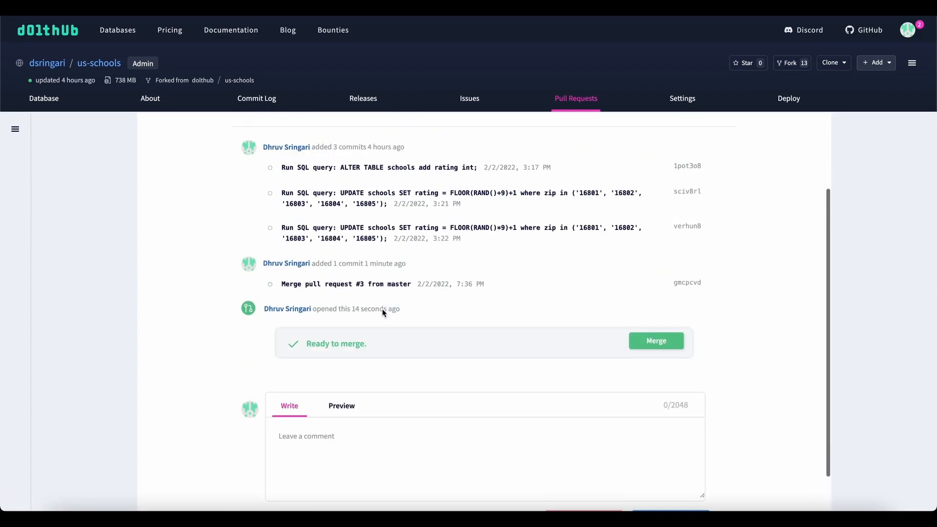
{"action": "scroll", "coordinate": [383, 312], "scroll_direction": "up", "scroll_amount": 3}
{"action": "left_click", "coordinate": [682, 162]}
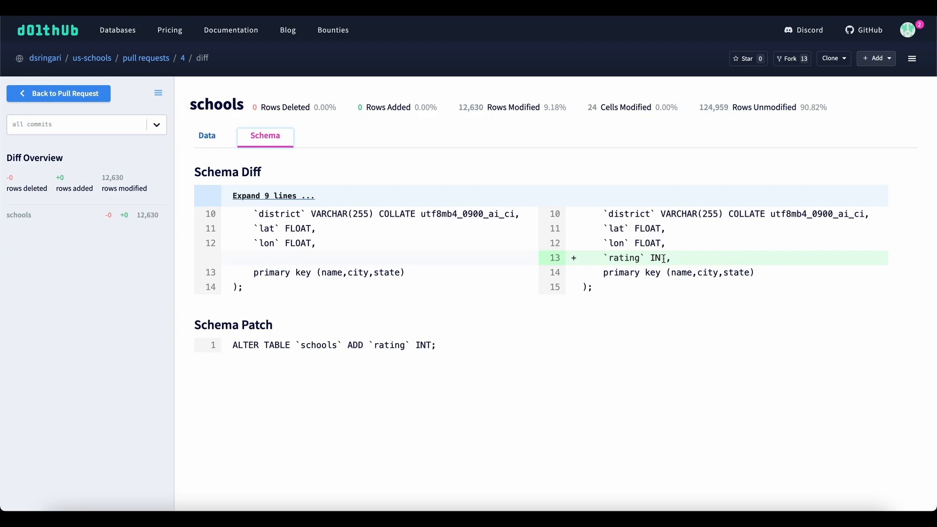
Step: Return to the pull request from the diff and merge playground into master
{"action": "left_click", "coordinate": [93, 95]}
{"action": "scroll", "coordinate": [458, 260], "scroll_direction": "down", "scroll_amount": 1}
{"action": "scroll", "coordinate": [353, 316], "scroll_direction": "down", "scroll_amount": 1}
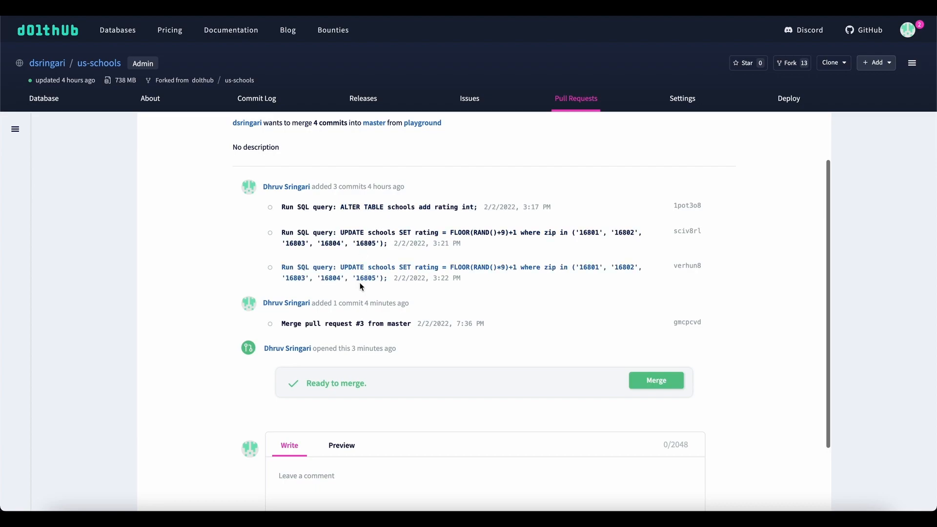
{"action": "scroll", "coordinate": [357, 285], "scroll_direction": "down", "scroll_amount": 1}
{"action": "left_click", "coordinate": [657, 340]}
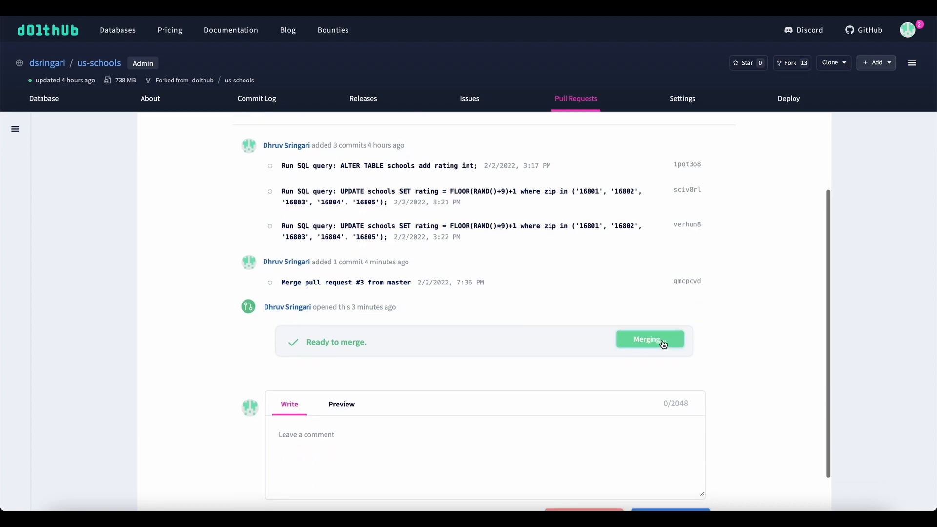
{"action": "scroll", "coordinate": [661, 339], "scroll_direction": "down", "scroll_amount": 2}
{"action": "left_click", "coordinate": [654, 311]}
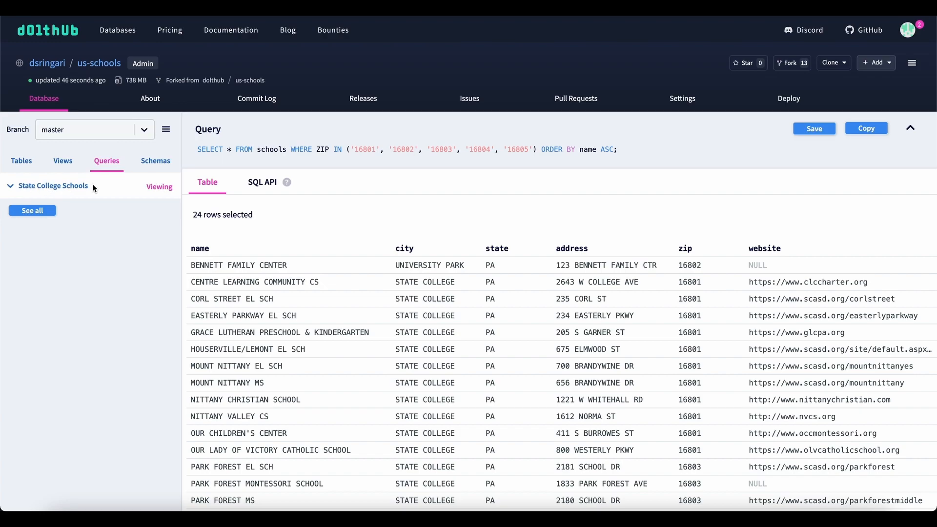
Step: Examine the rating column in the State College Schools query results on the master branch
{"action": "scroll", "coordinate": [420, 273], "scroll_direction": "right", "scroll_amount": 10}
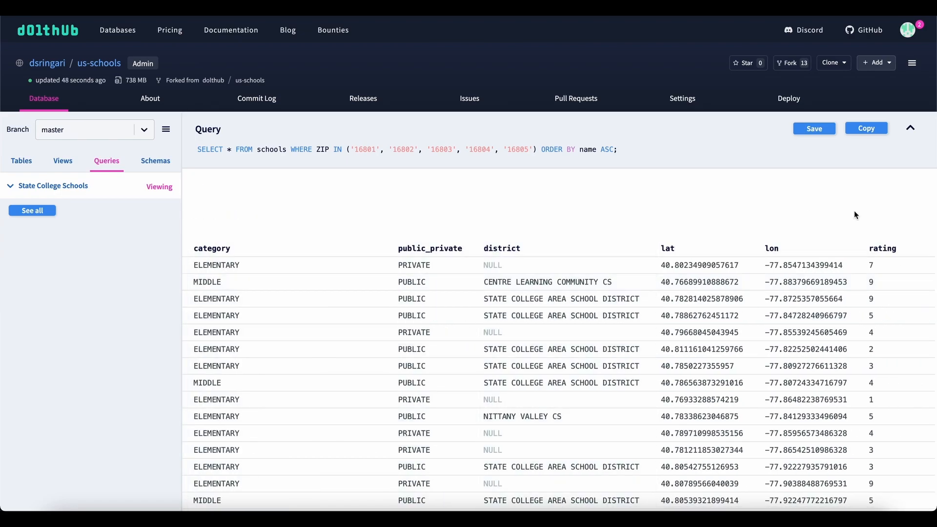
{"action": "scroll", "coordinate": [891, 252], "scroll_direction": "down", "scroll_amount": 3}
{"action": "scroll", "coordinate": [891, 253], "scroll_direction": "up", "scroll_amount": 3}
{"action": "scroll", "coordinate": [892, 277], "scroll_direction": "down", "scroll_amount": 5}
{"action": "scroll", "coordinate": [893, 277], "scroll_direction": "up", "scroll_amount": 5}
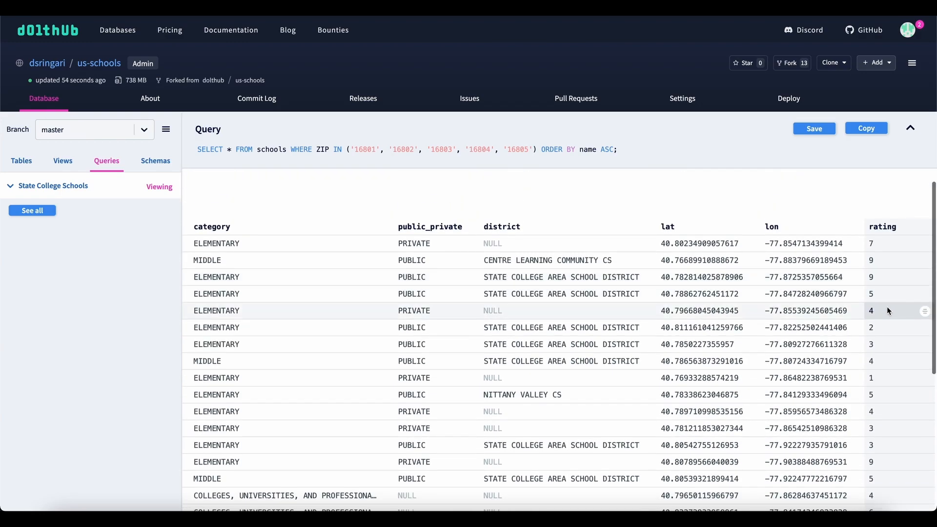
{"action": "scroll", "coordinate": [893, 284], "scroll_direction": "down", "scroll_amount": 5}
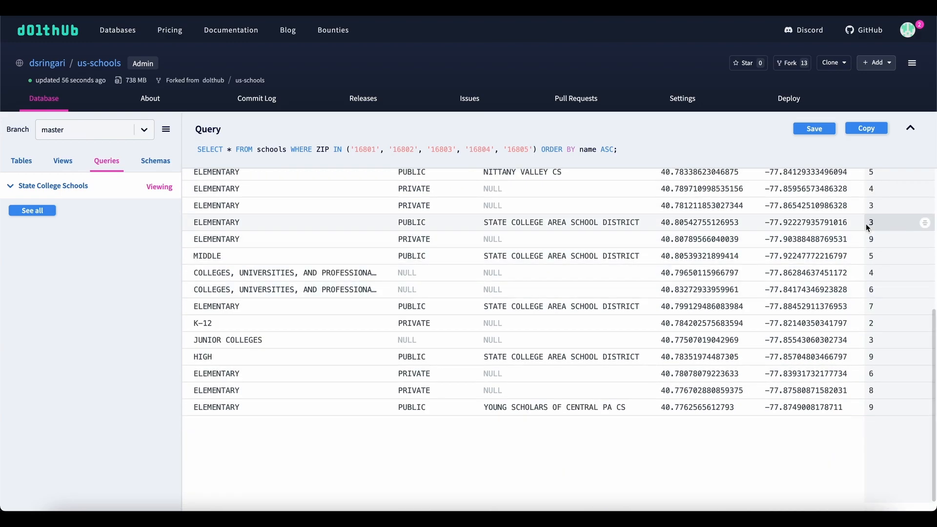
{"action": "scroll", "coordinate": [867, 227], "scroll_direction": "up", "scroll_amount": 4}
{"action": "scroll", "coordinate": [716, 320], "scroll_direction": "up", "scroll_amount": 2}
{"action": "scroll", "coordinate": [716, 320], "scroll_direction": "left", "scroll_amount": 10}
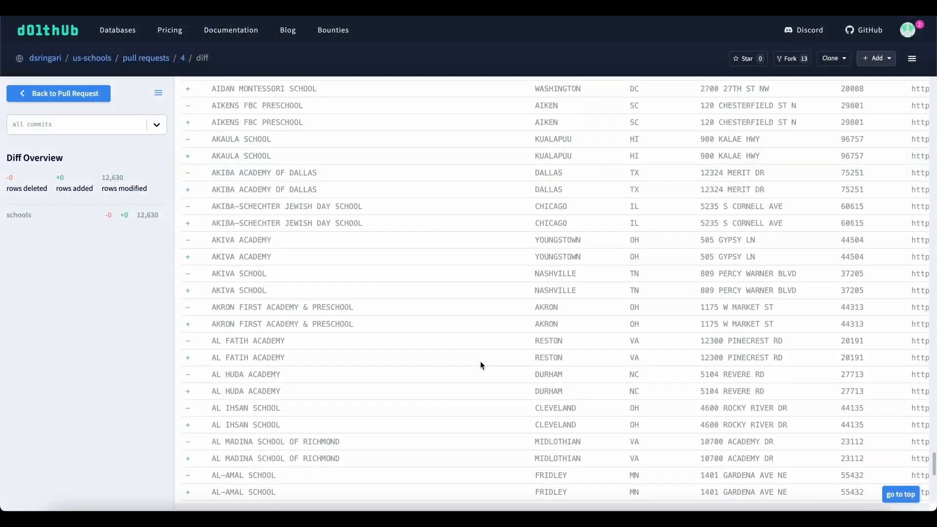
Step: Look through the modified school rows in the data diff of pull request 4
{"action": "scroll", "coordinate": [480, 361], "scroll_direction": "down", "scroll_amount": 20}
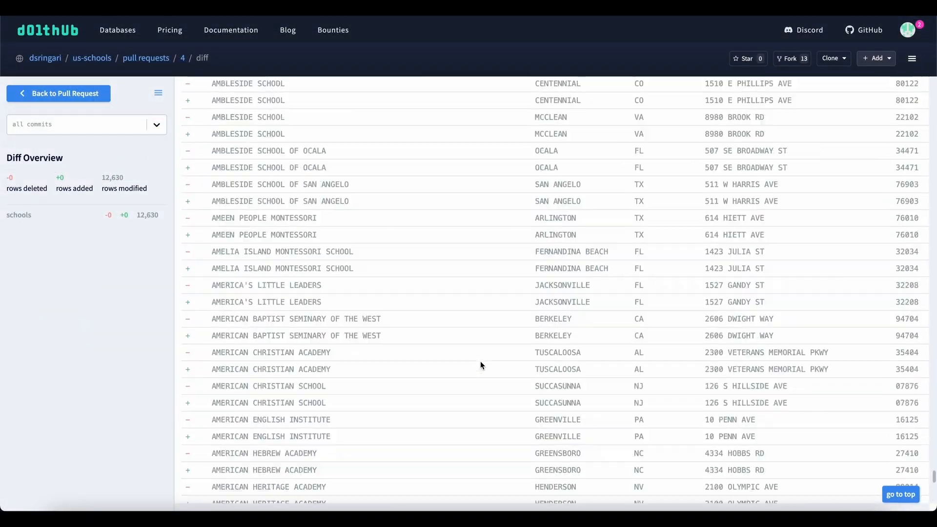
{"action": "scroll", "coordinate": [481, 365], "scroll_direction": "down", "scroll_amount": 20}
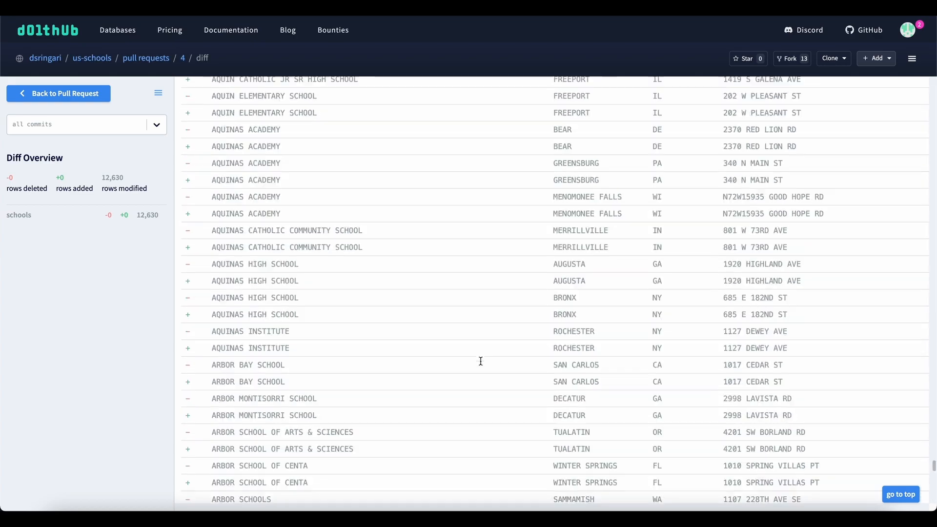
{"action": "scroll", "coordinate": [480, 361], "scroll_direction": "down", "scroll_amount": 20}
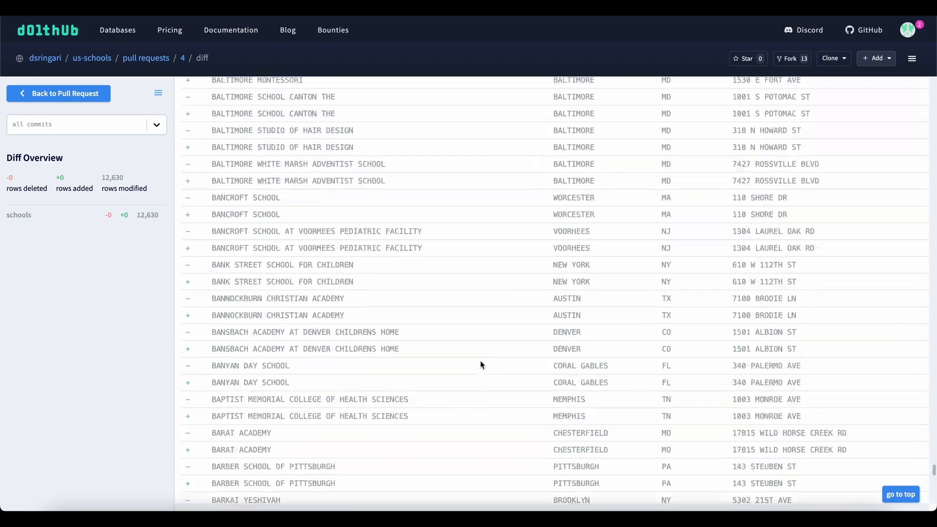
{"action": "scroll", "coordinate": [481, 364], "scroll_direction": "down", "scroll_amount": 20}
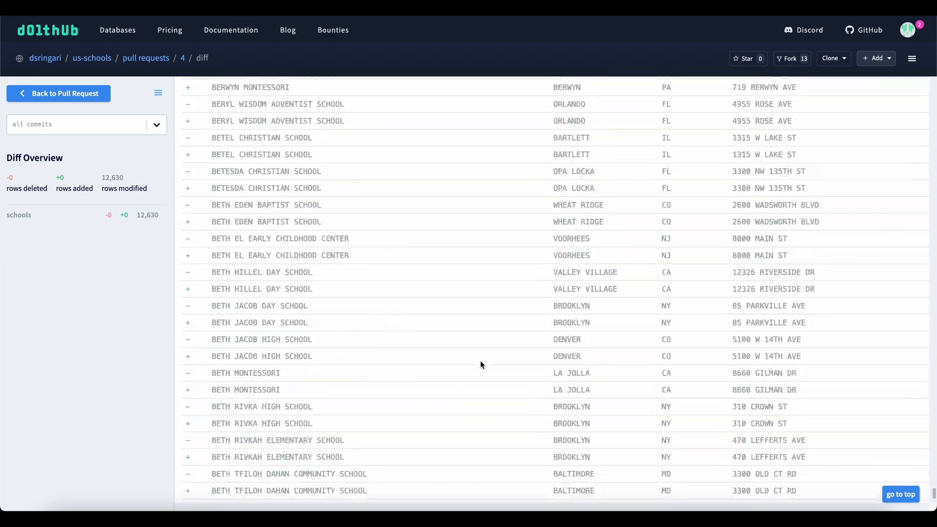
{"action": "scroll", "coordinate": [480, 364], "scroll_direction": "down", "scroll_amount": 20}
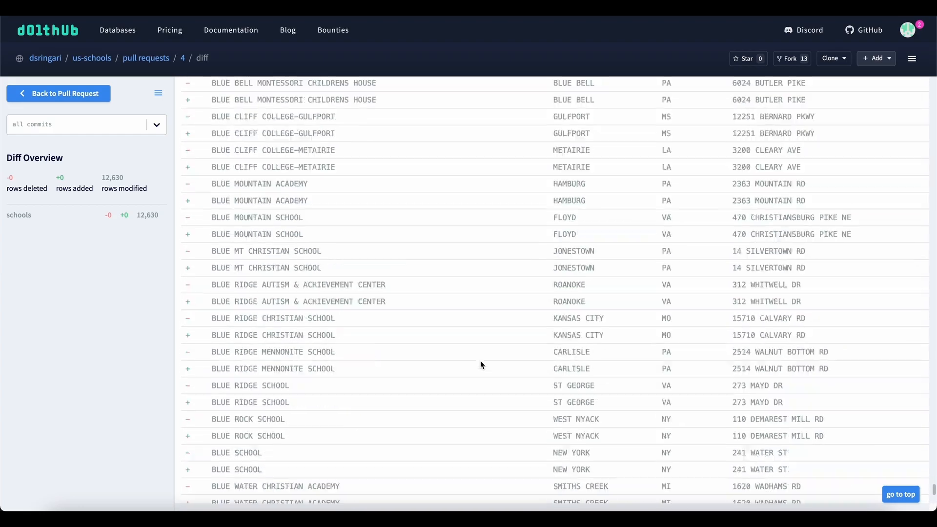
{"action": "scroll", "coordinate": [480, 364], "scroll_direction": "down", "scroll_amount": 20}
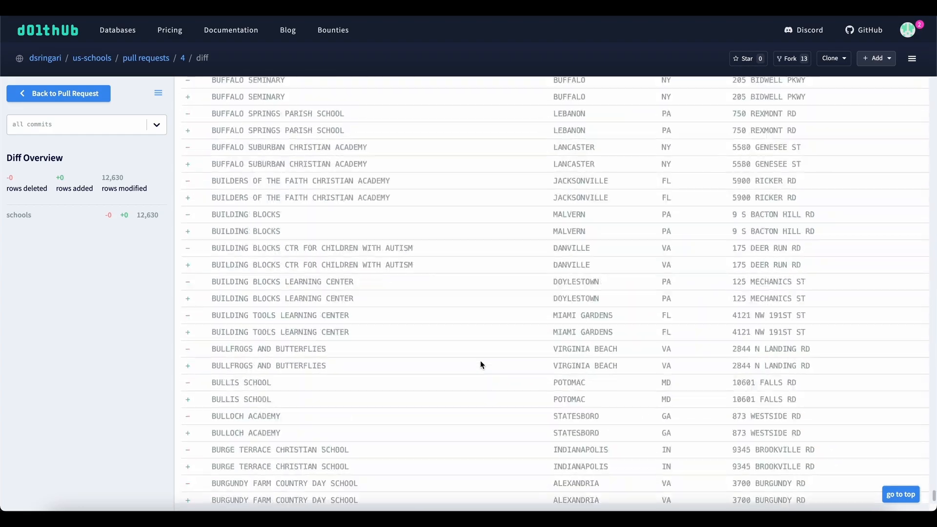
{"action": "scroll", "coordinate": [480, 364], "scroll_direction": "down", "scroll_amount": 6}
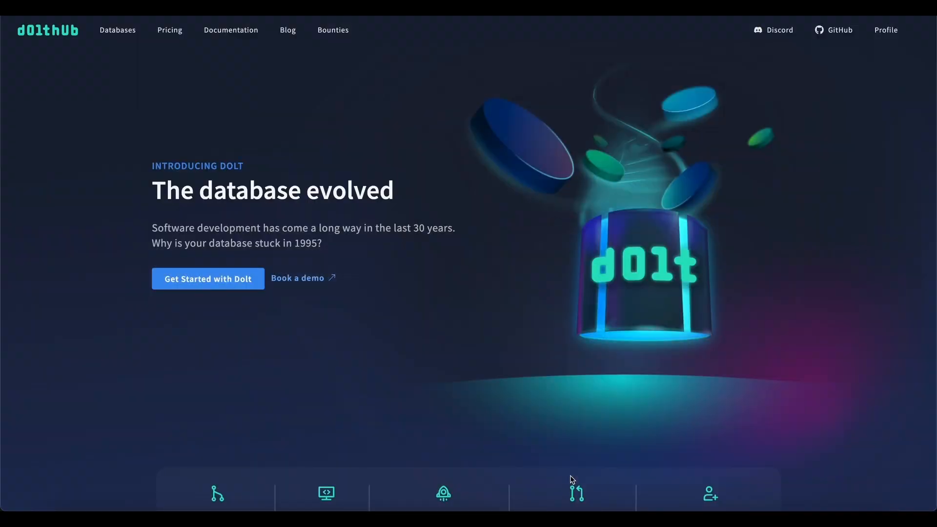
Step: Browse the DoltHub databases, viewing the Discover list and the active and completed bounties
{"action": "left_click", "coordinate": [117, 32]}
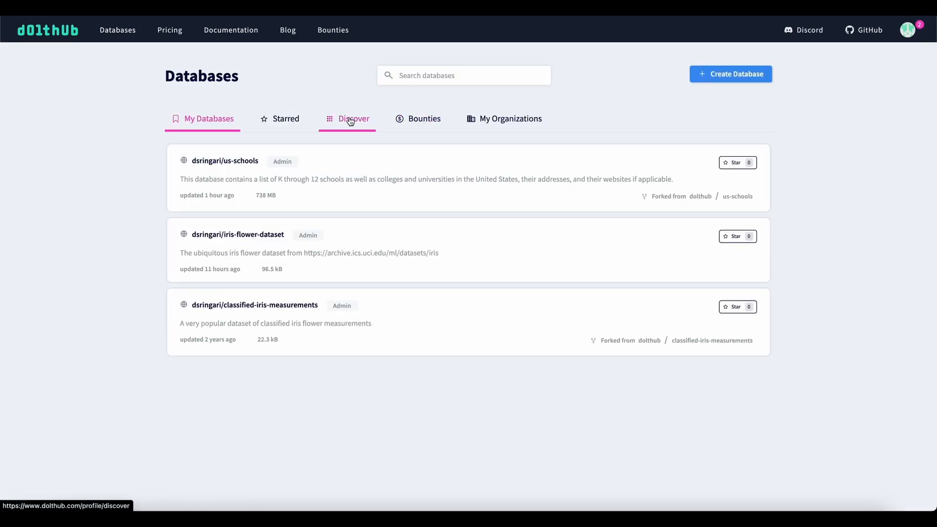
{"action": "left_click", "coordinate": [344, 119]}
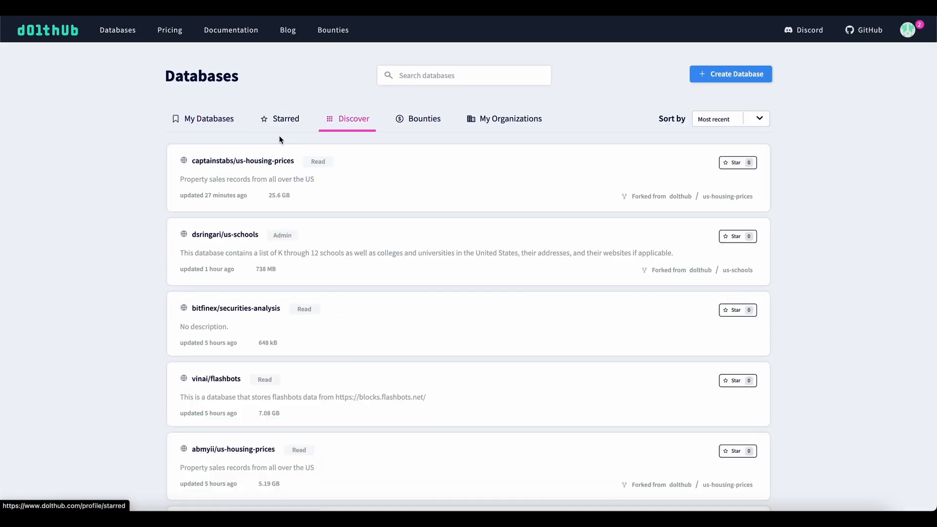
{"action": "left_click", "coordinate": [429, 119]}
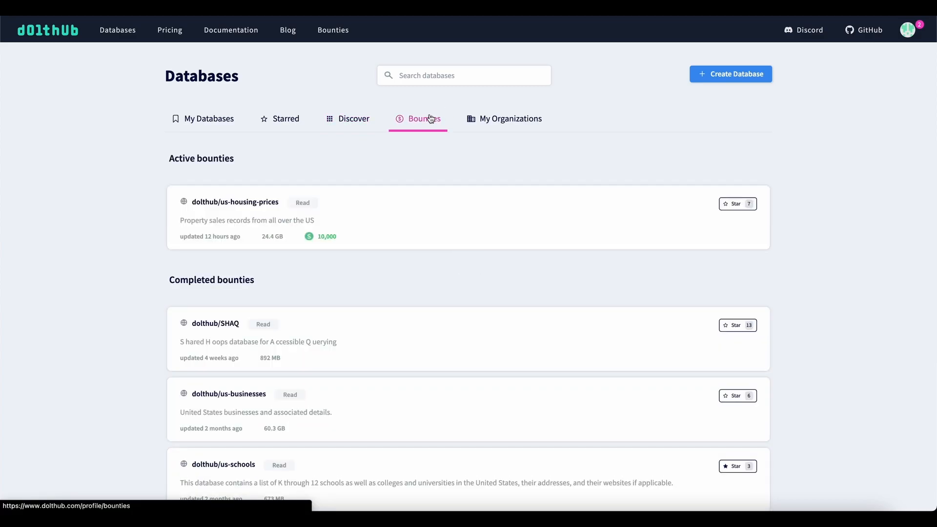